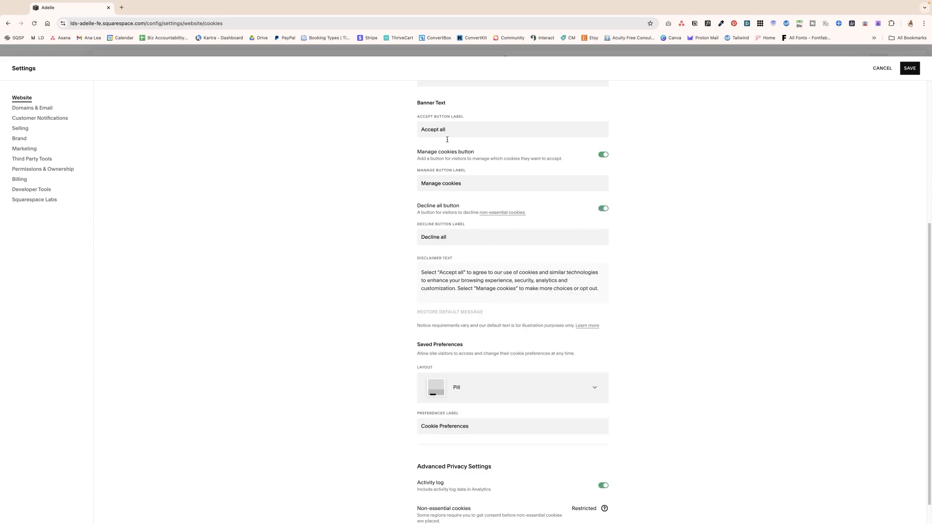
# Step: Review the cookie banner's disclaimer text in the banner text settings
pyautogui.scroll(-1, 464, 256)
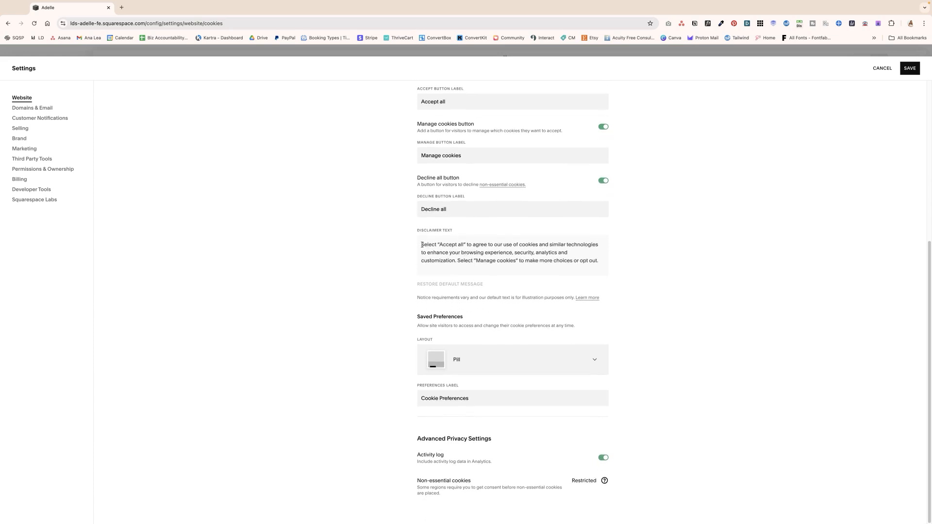
pyautogui.moveTo(422, 245); pyautogui.dragTo(600, 269)
pyautogui.click(602, 260)
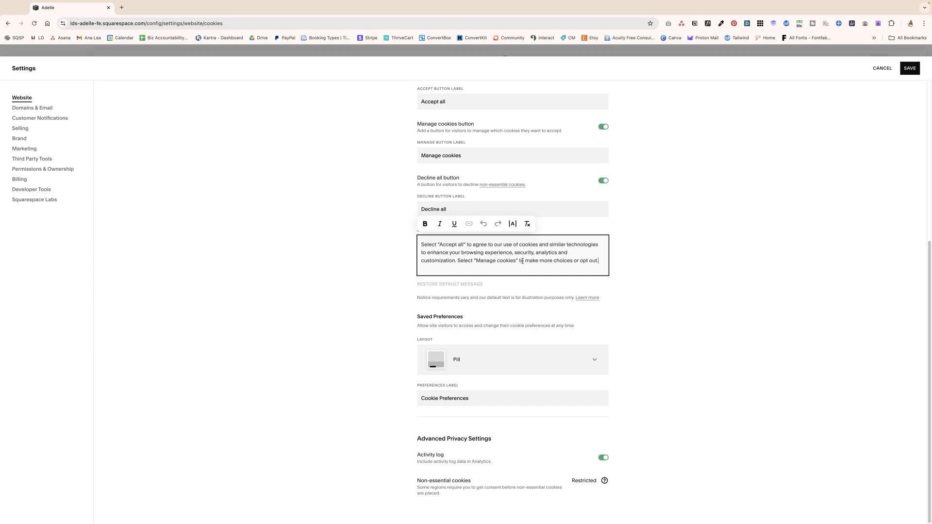
pyautogui.moveTo(599, 261); pyautogui.dragTo(419, 247)
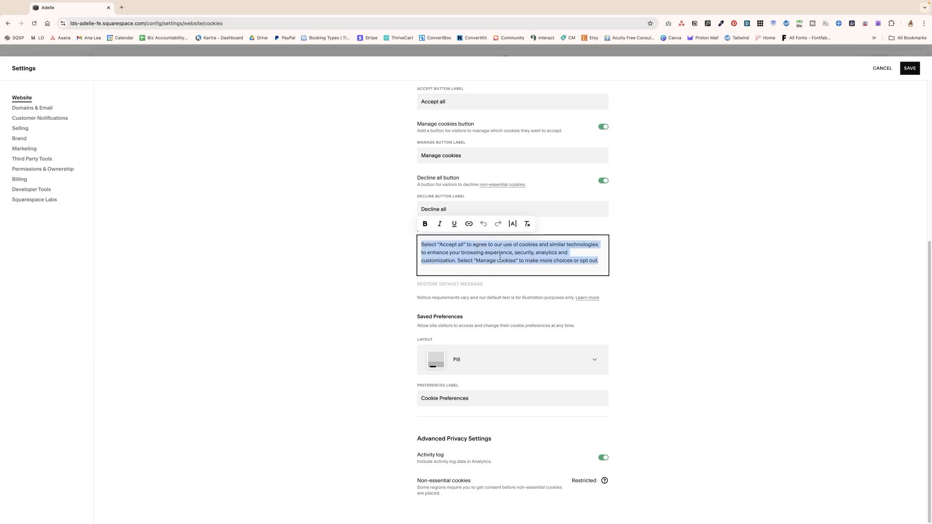
pyautogui.click(476, 312)
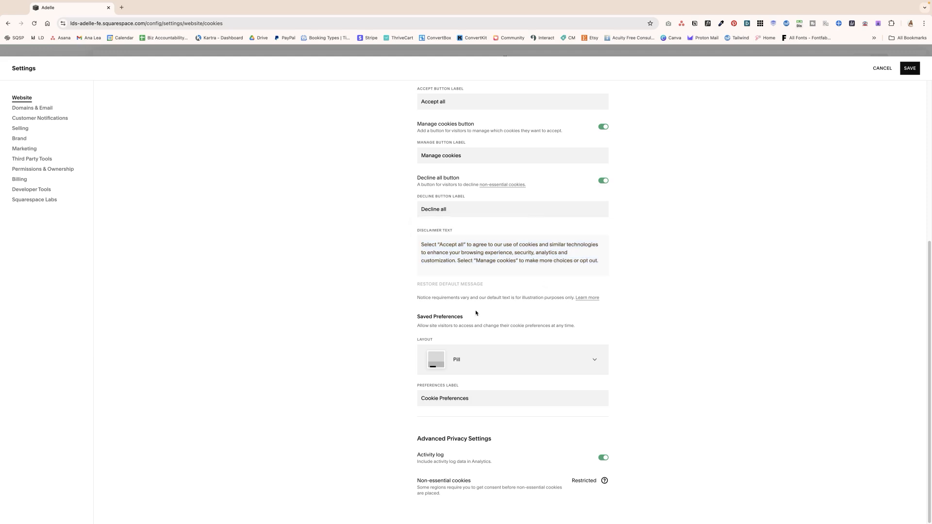
# Step: Try the Hidden layout for the saved cookie preferences and set it back to Pill
pyautogui.click(509, 367)
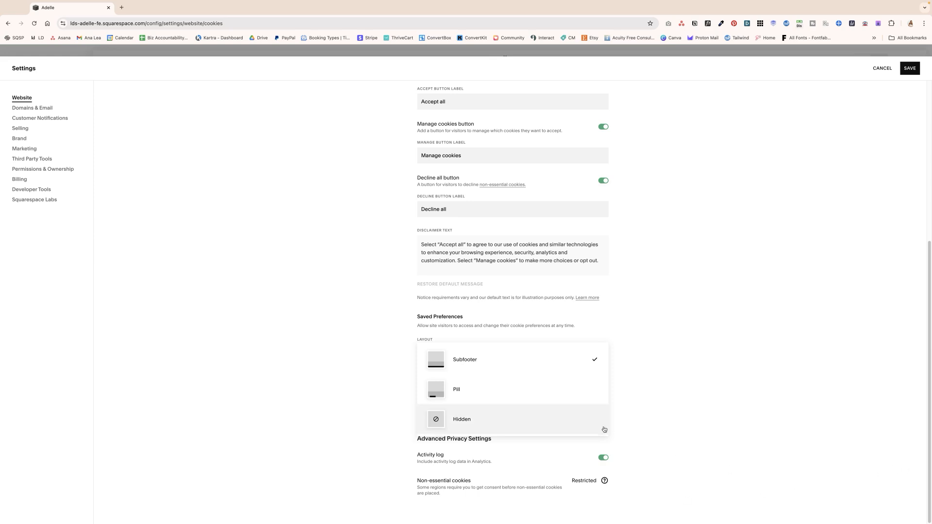
pyautogui.click(543, 397)
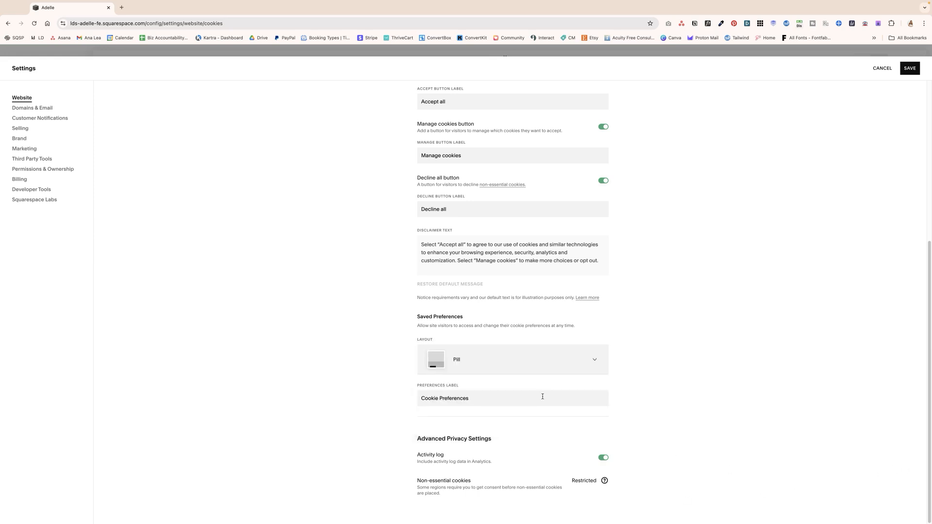
pyautogui.click(520, 370)
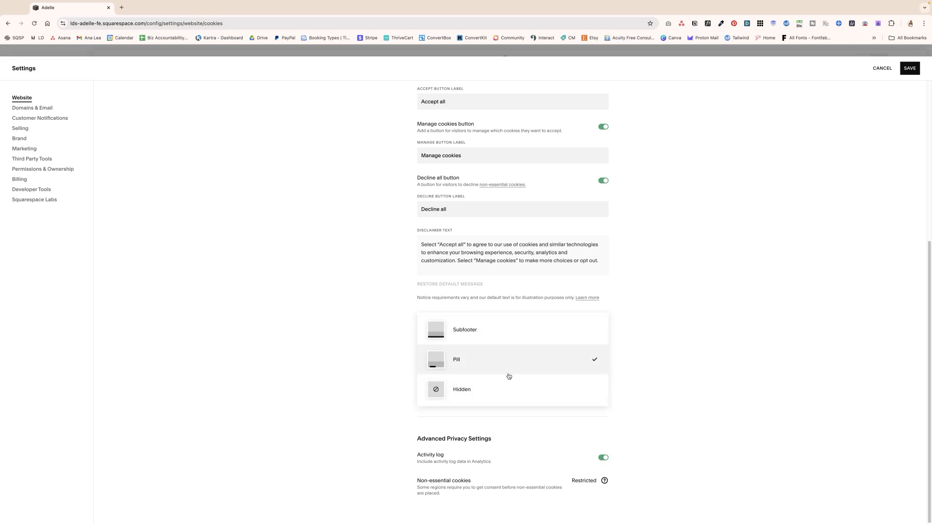
pyautogui.click(521, 397)
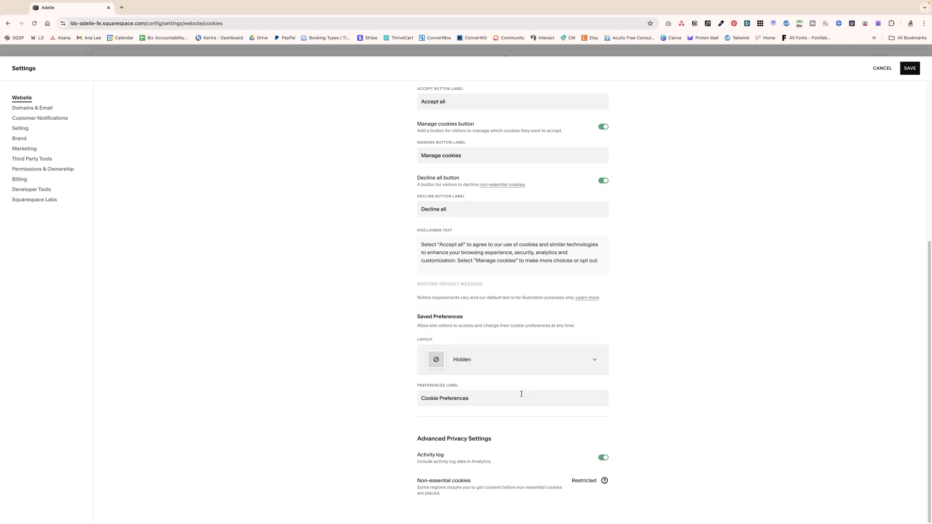
pyautogui.click(514, 362)
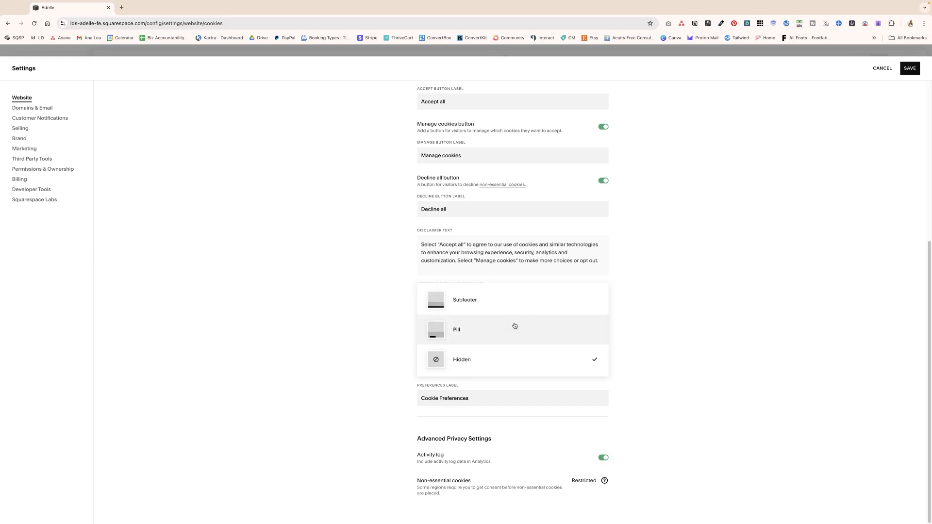
pyautogui.click(487, 338)
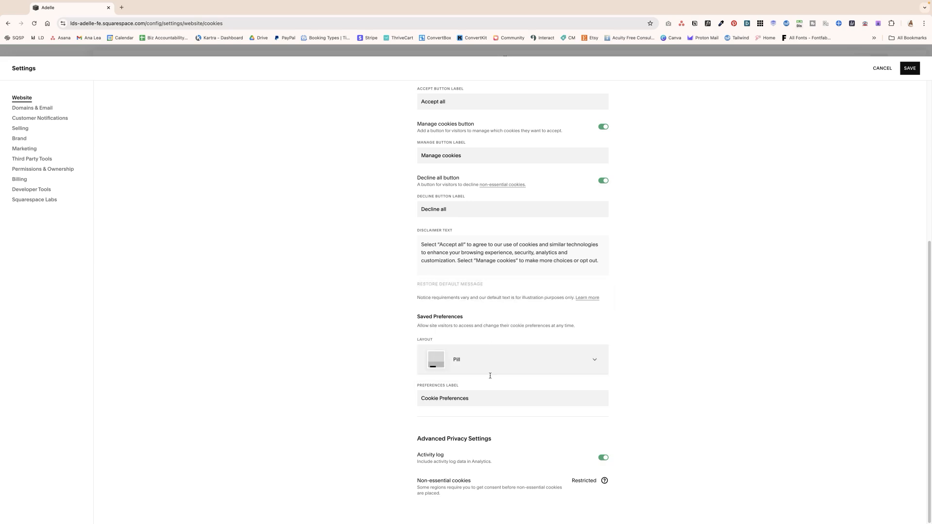
# Step: Examine the saved preferences label and the description of the activity log setting
pyautogui.moveTo(421, 398); pyautogui.dragTo(514, 398)
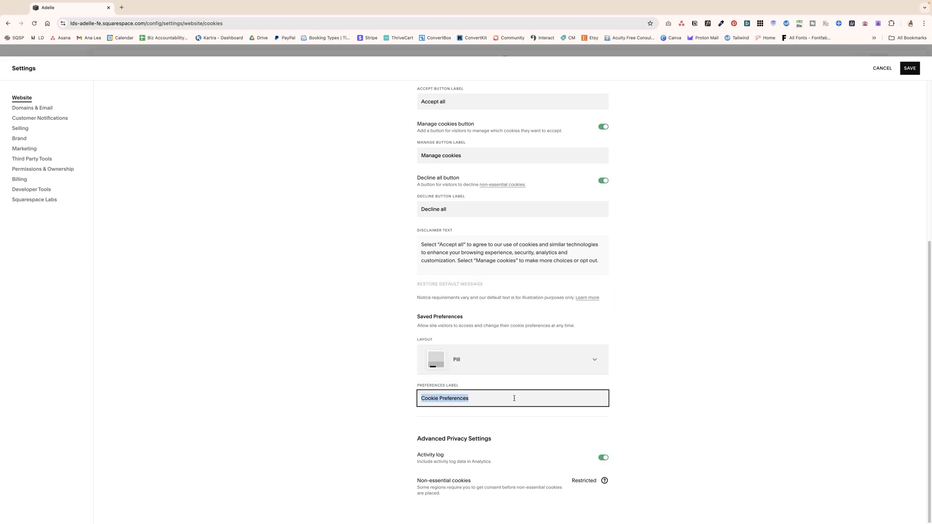
pyautogui.click(471, 399)
pyautogui.moveTo(471, 399); pyautogui.dragTo(429, 397)
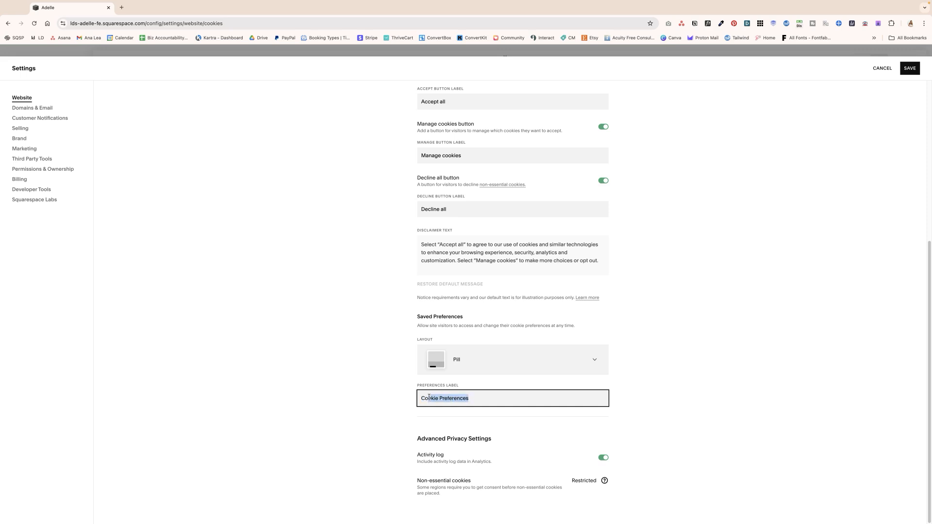
pyautogui.click(499, 399)
pyautogui.moveTo(506, 461); pyautogui.dragTo(439, 459)
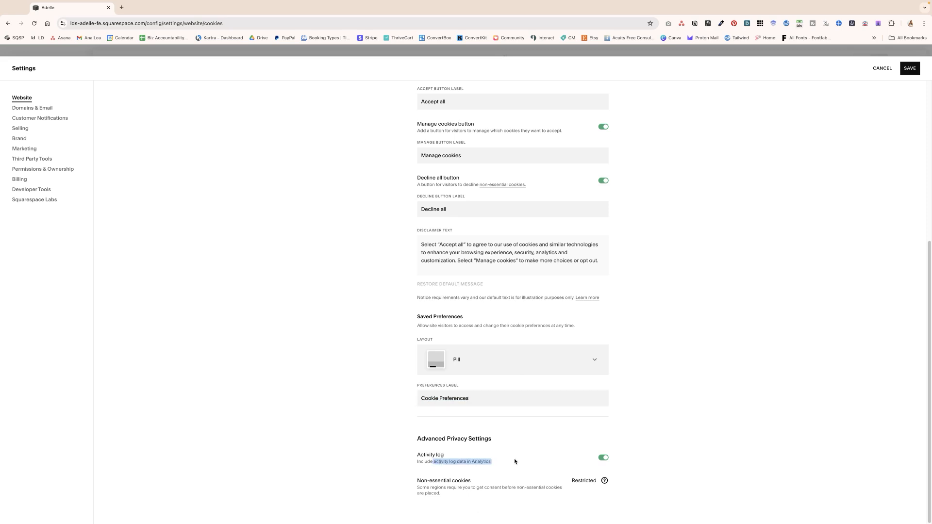
pyautogui.click(432, 462)
# Step: Save the cookie and data privacy settings
pyautogui.scroll(5, 514, 323)
pyautogui.click(908, 68)
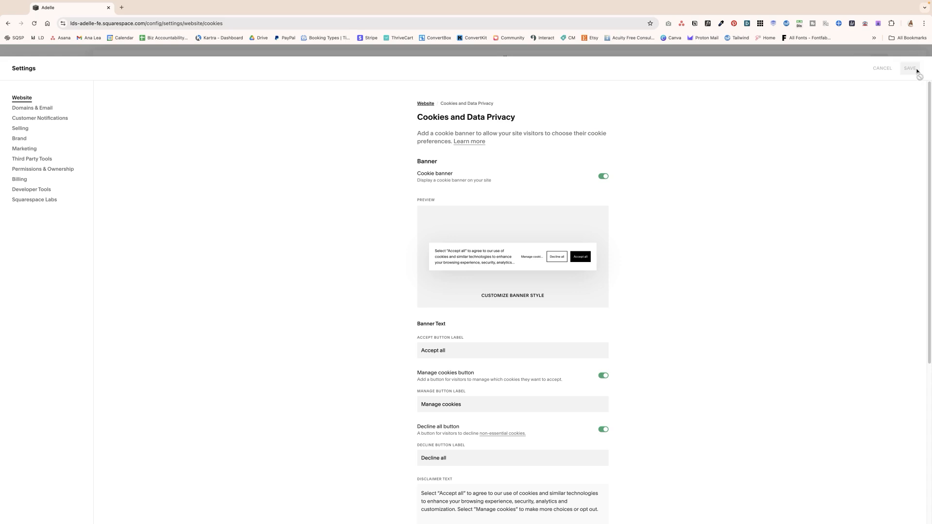
# Step: Open the cookie banner's style customization and hide the notice about publishing the site
pyautogui.click(515, 297)
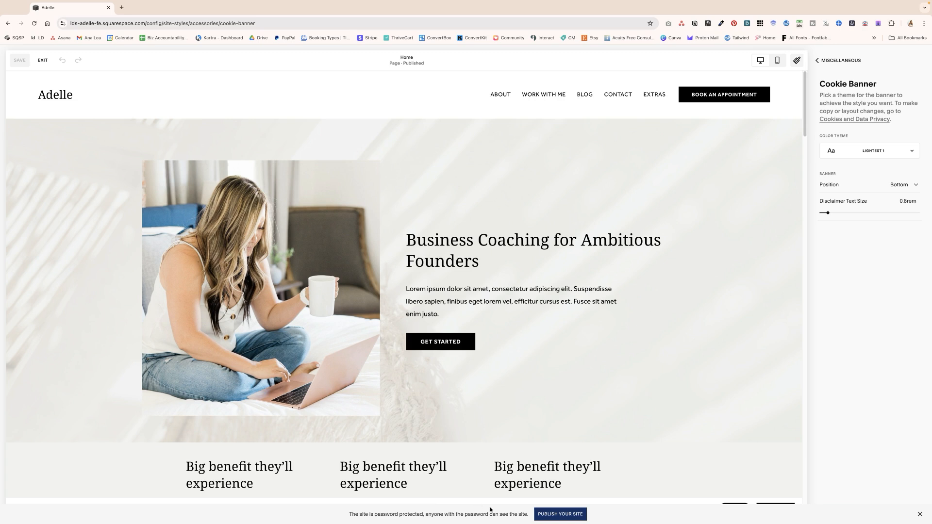
pyautogui.click(920, 514)
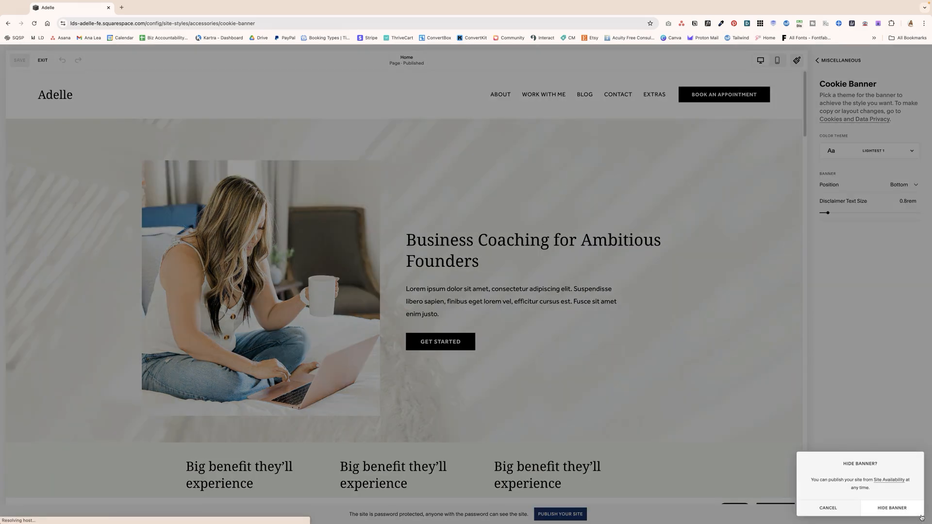
pyautogui.click(900, 510)
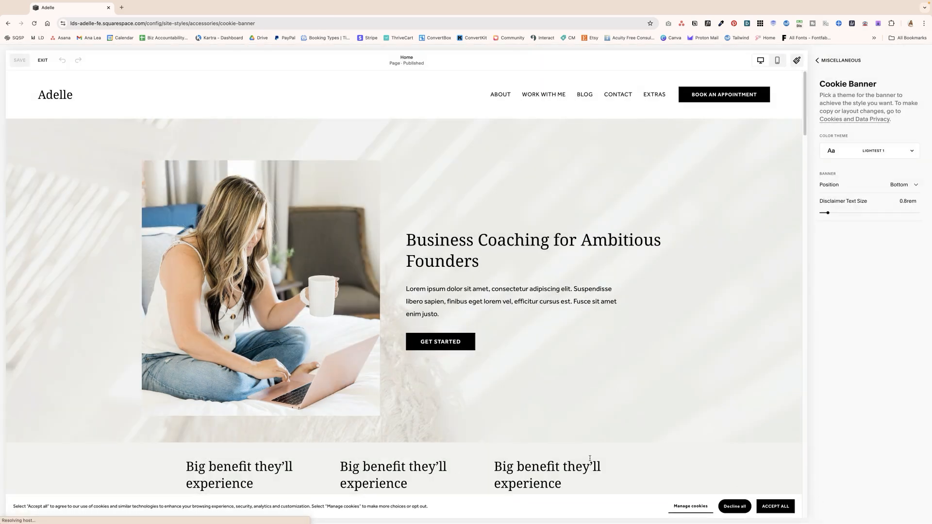
# Step: Try the cookie banner in the Top, Bottom Left, Bottom Right, Top Left and Top Right positions
pyautogui.click(862, 187)
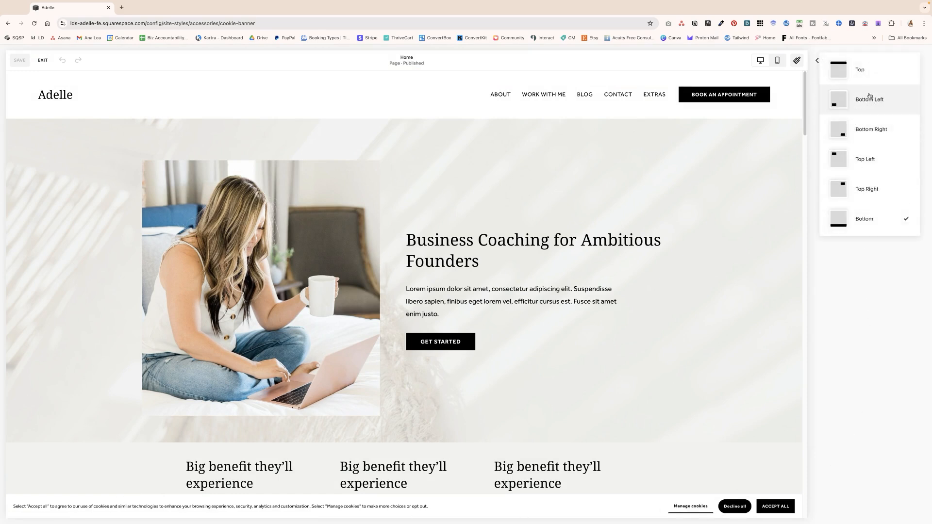
pyautogui.click(873, 68)
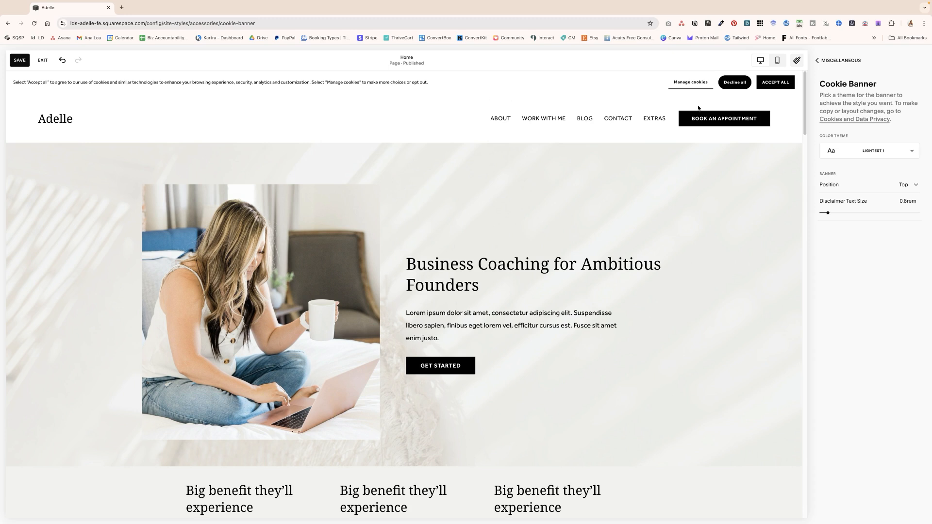
pyautogui.click(864, 184)
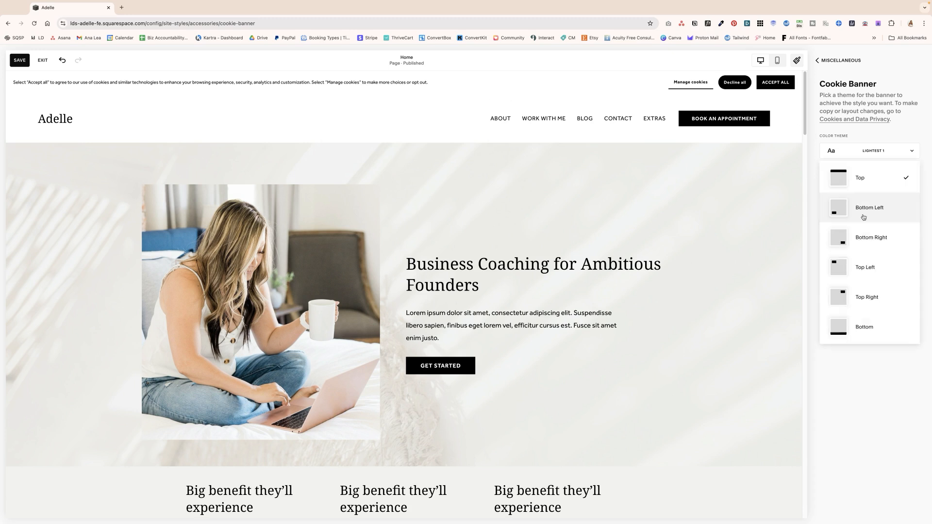
pyautogui.click(863, 216)
pyautogui.click(863, 188)
pyautogui.click(863, 192)
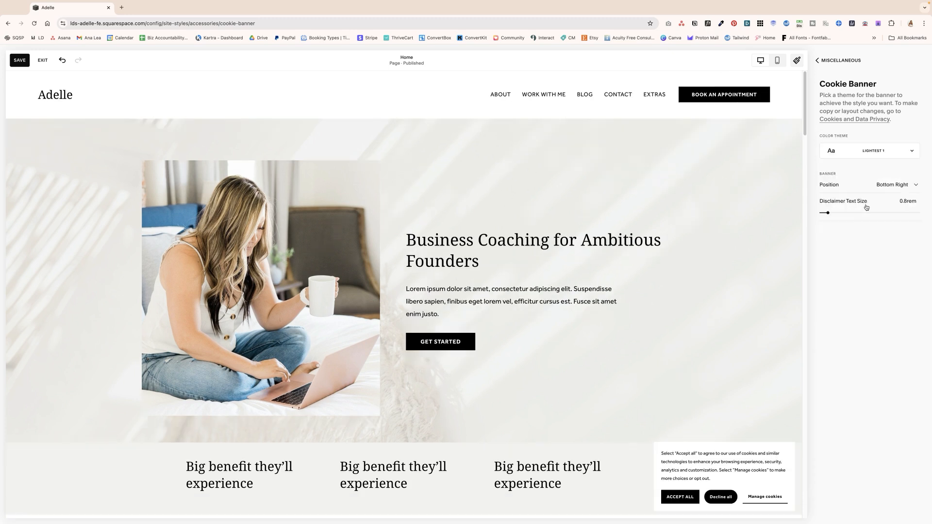
pyautogui.click(863, 192)
pyautogui.click(860, 218)
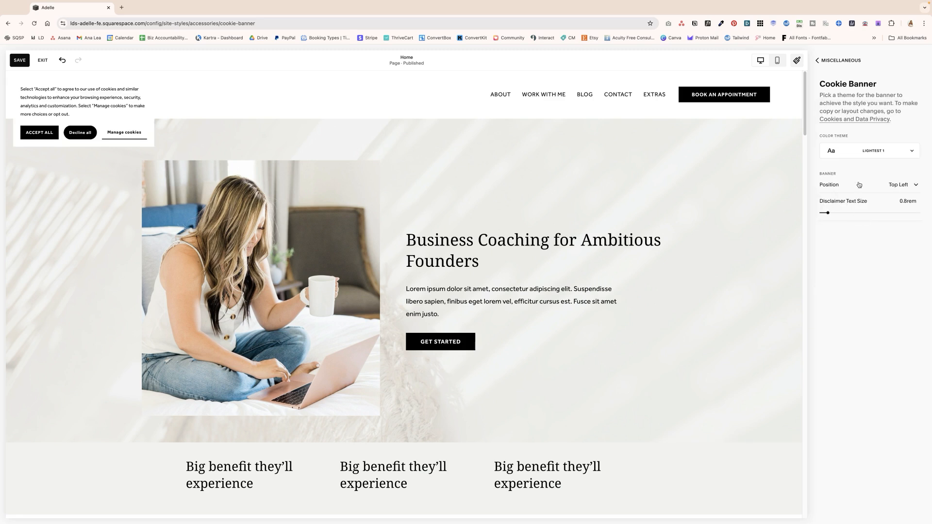
pyautogui.click(860, 185)
pyautogui.click(864, 218)
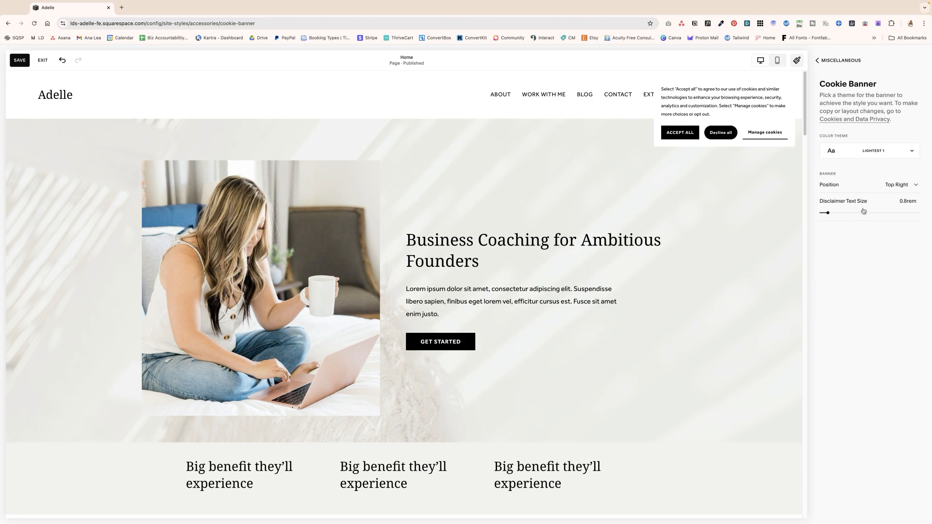
# Step: Set the cookie banner's position to Bottom Left and its disclaimer text size to 1rem
pyautogui.click(861, 182)
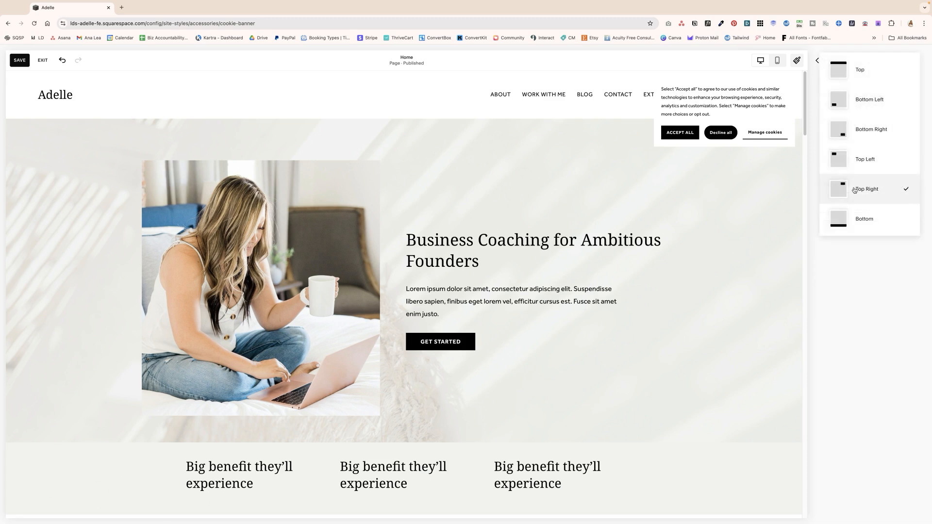
pyautogui.click(866, 111)
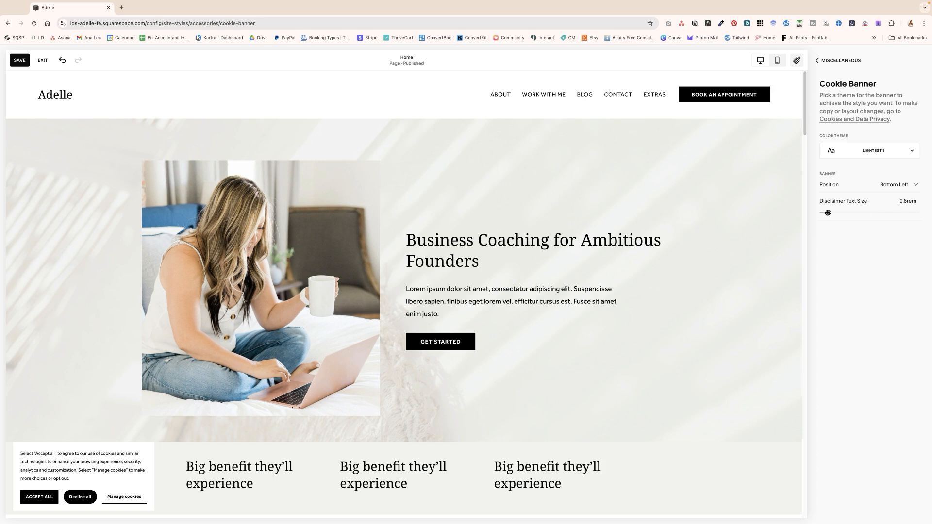
pyautogui.moveTo(828, 212); pyautogui.dragTo(830, 213)
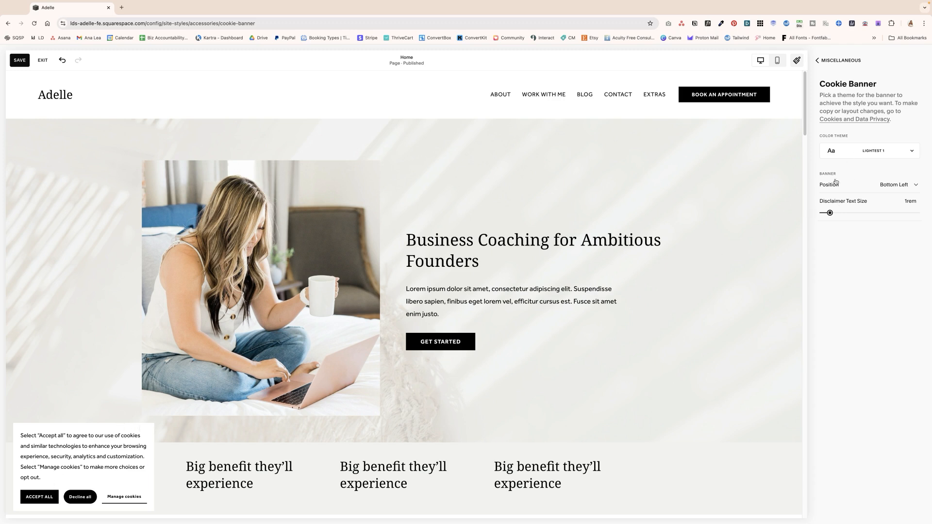
# Step: Browse the color themes and try Light 1 and Bright 2 on the cookie banner
pyautogui.click(852, 155)
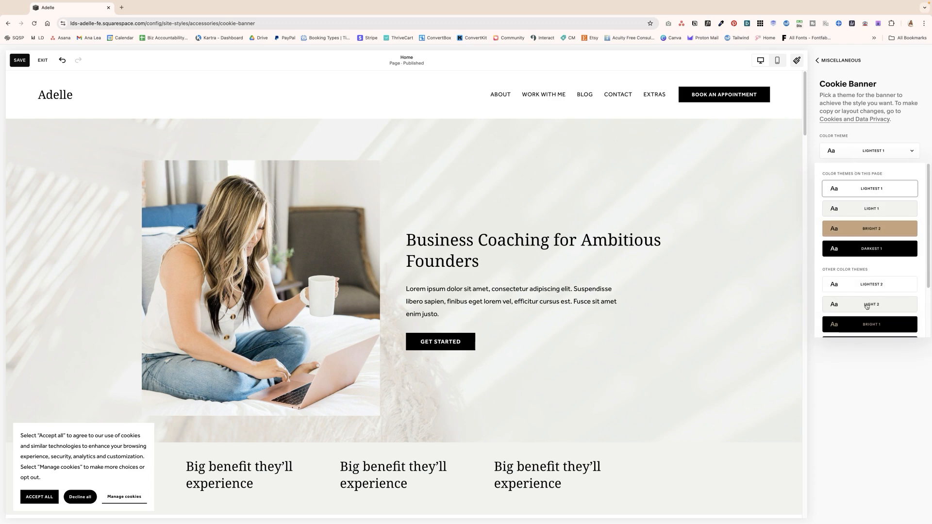
pyautogui.scroll(-2, 865, 232)
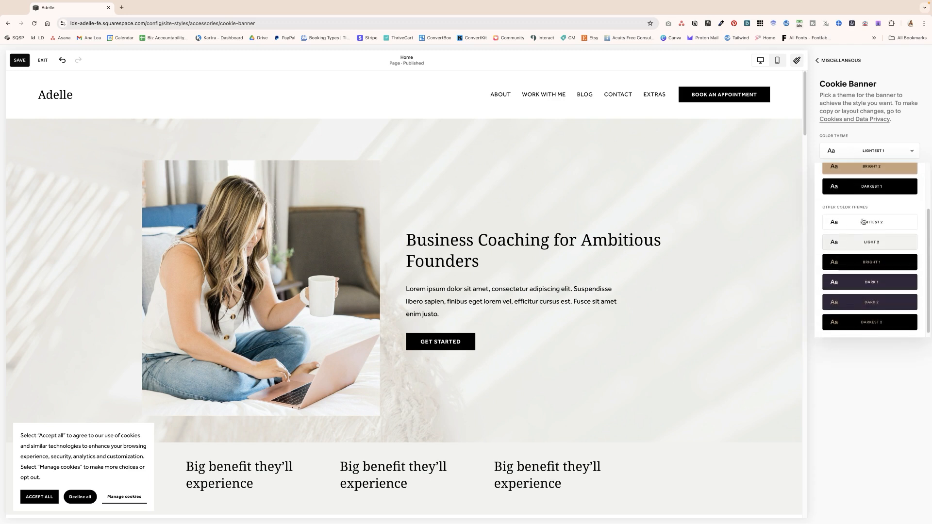
pyautogui.scroll(-1, 864, 221)
pyautogui.scroll(3, 854, 218)
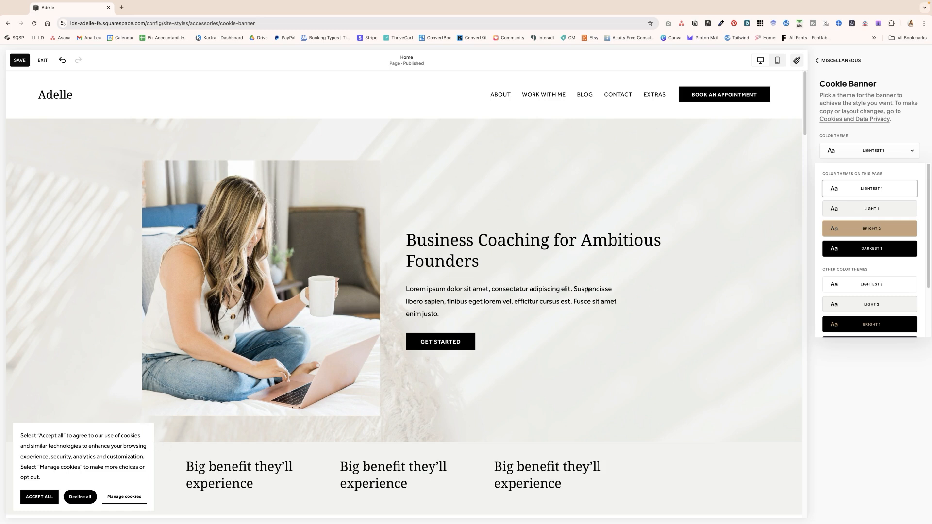
pyautogui.click(855, 210)
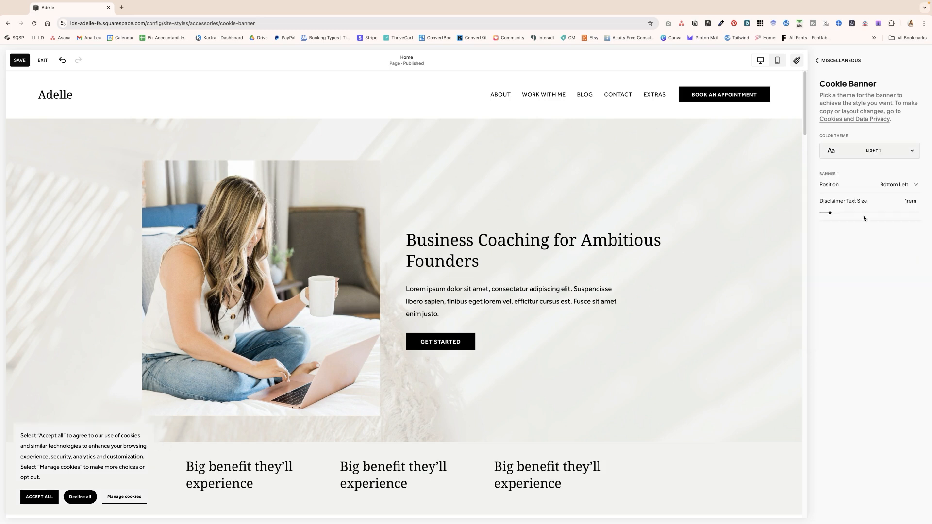
pyautogui.click(873, 154)
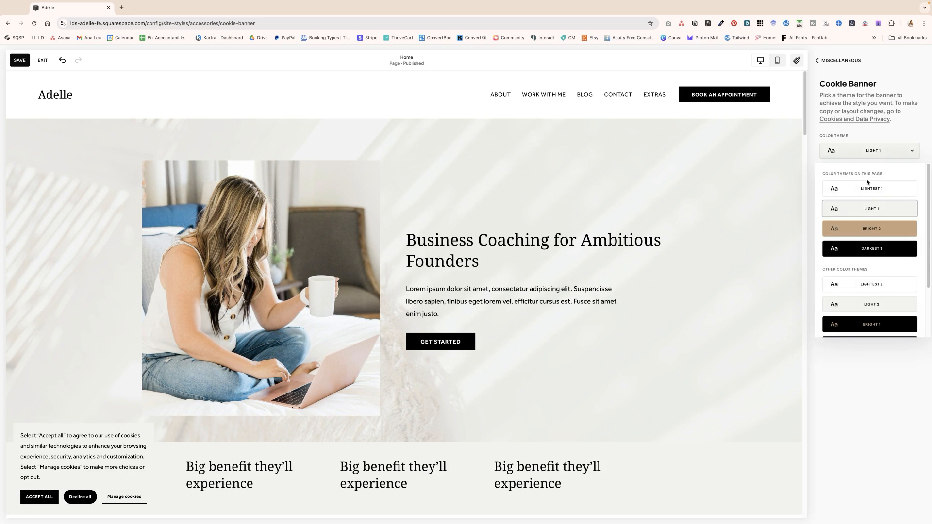
pyautogui.click(866, 227)
# Step: Set the cookie banner's color theme to Dark 1
pyautogui.click(873, 151)
pyautogui.scroll(-2, 858, 283)
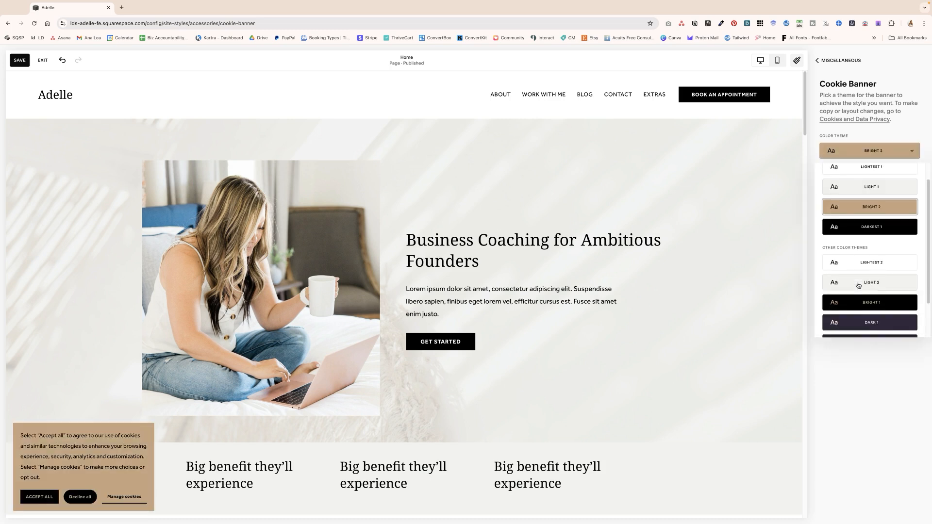
pyautogui.click(858, 285)
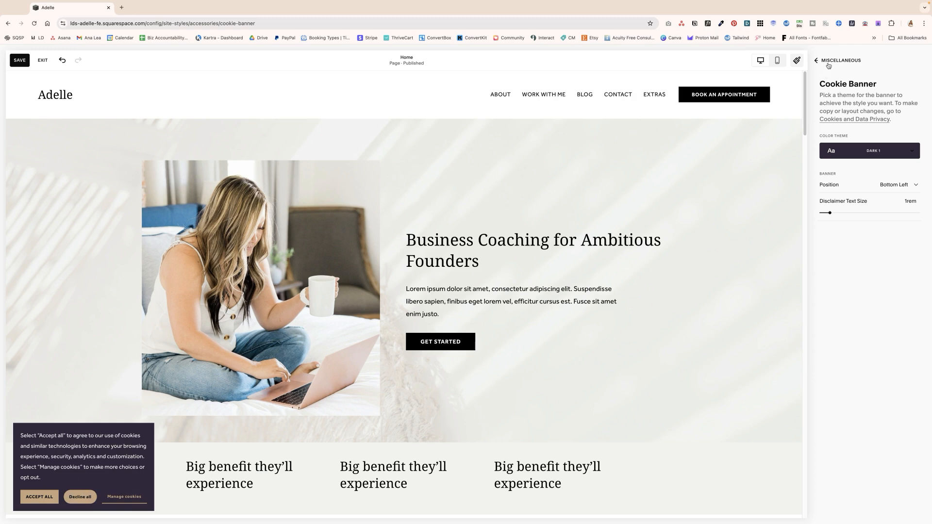
# Step: Apply the primary button style to all button types in the site styles and return to the buttons overview
pyautogui.click(817, 61)
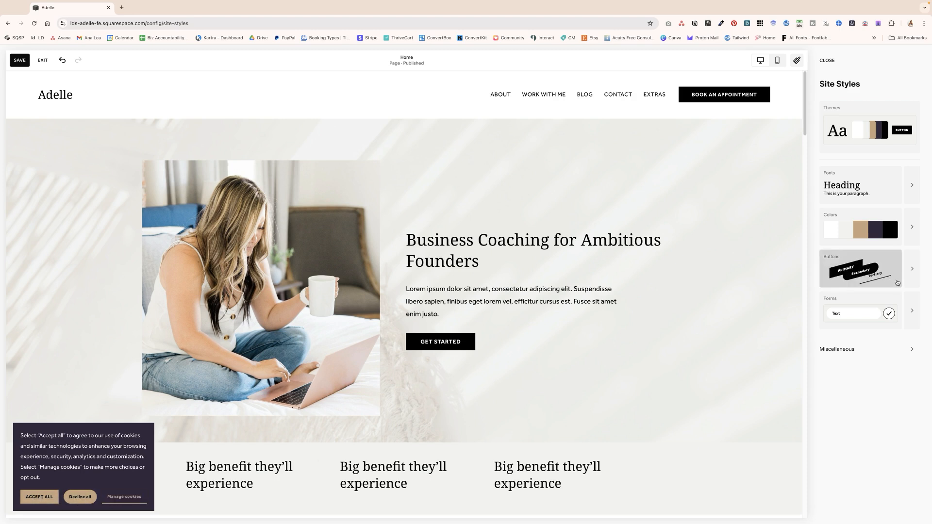
pyautogui.click(907, 283)
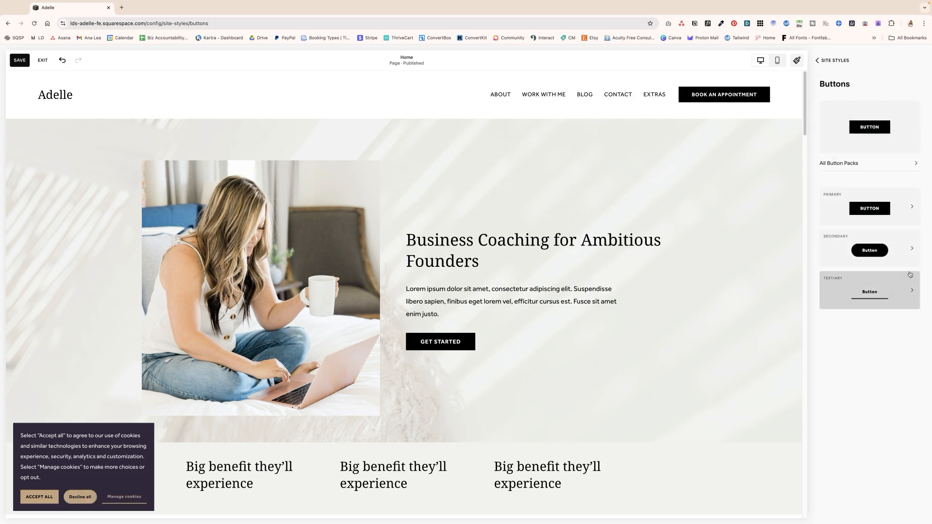
pyautogui.click(912, 209)
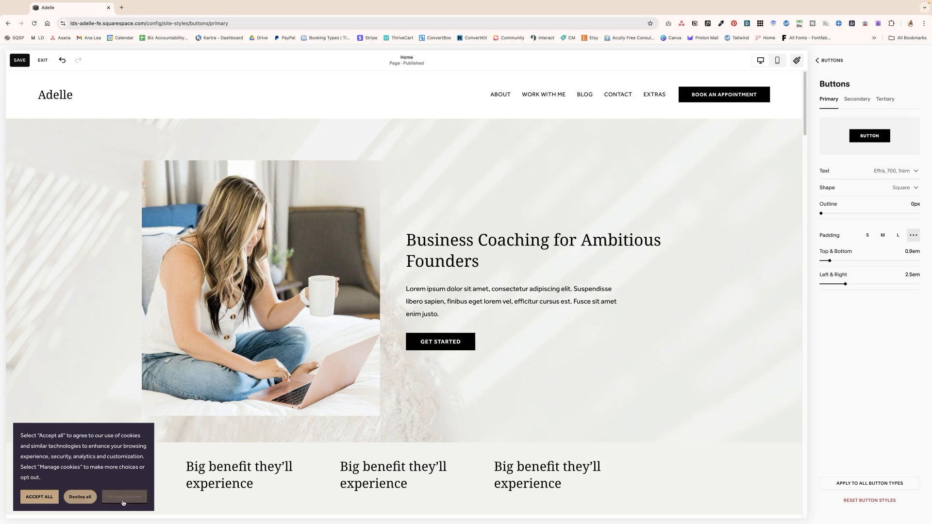
pyautogui.click(874, 485)
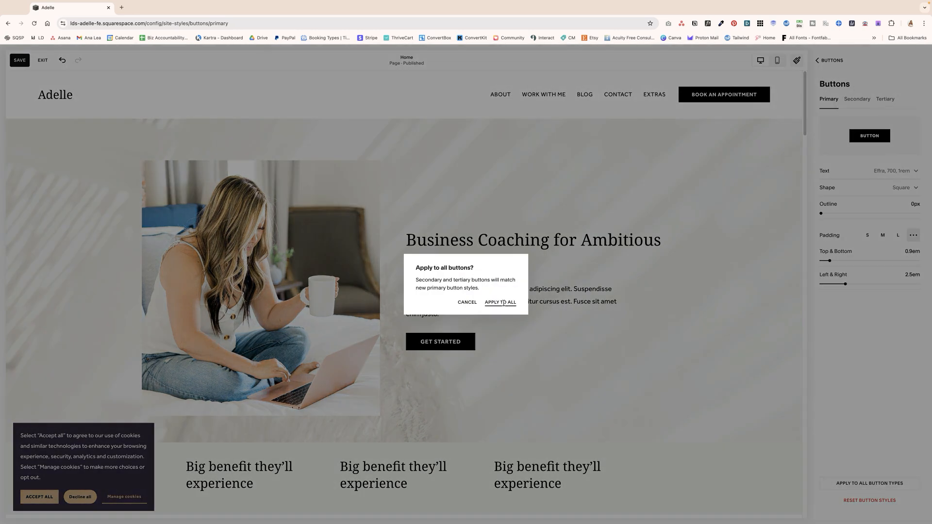
pyautogui.click(504, 303)
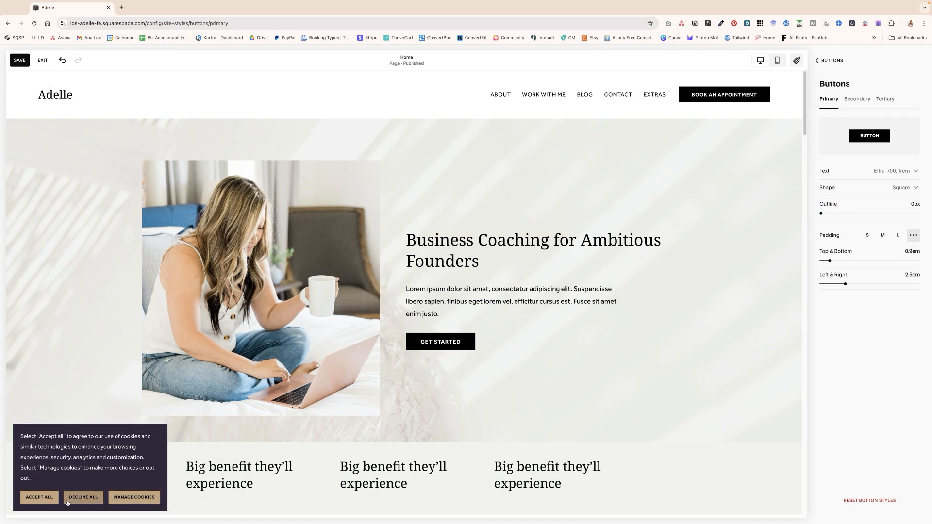
pyautogui.click(831, 60)
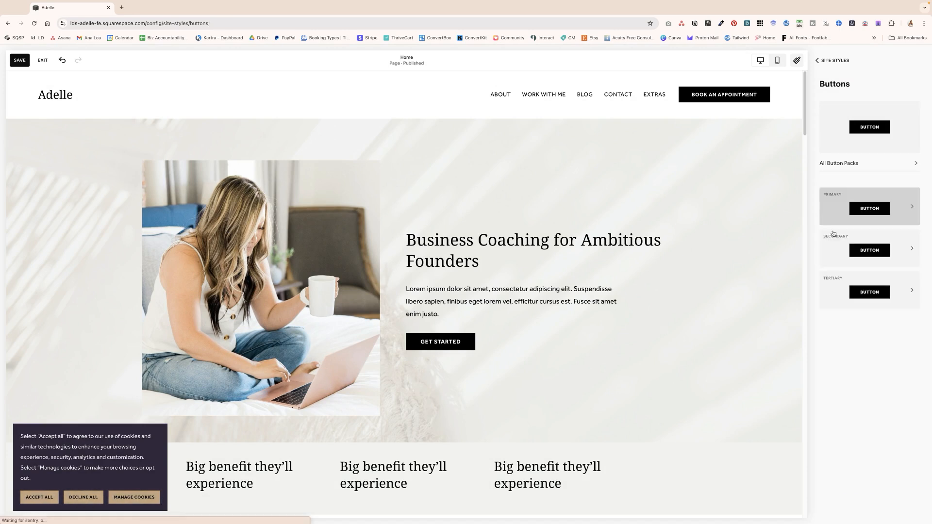